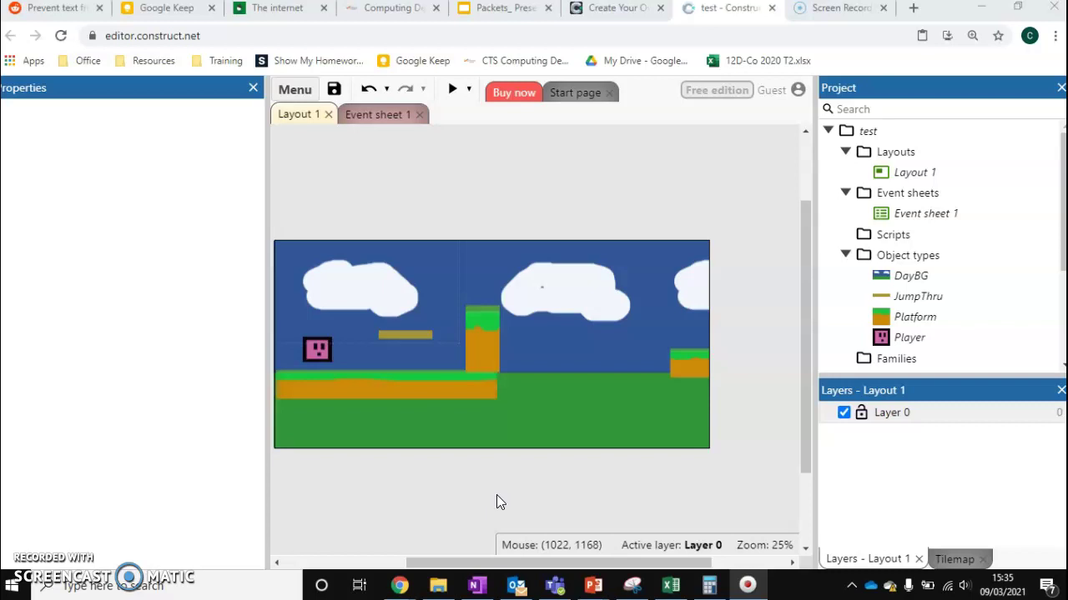
Step: Adjust the DayBG background's width, then place and delete a test Platform instance
{"action": "left_click", "coordinate": [496, 495]}
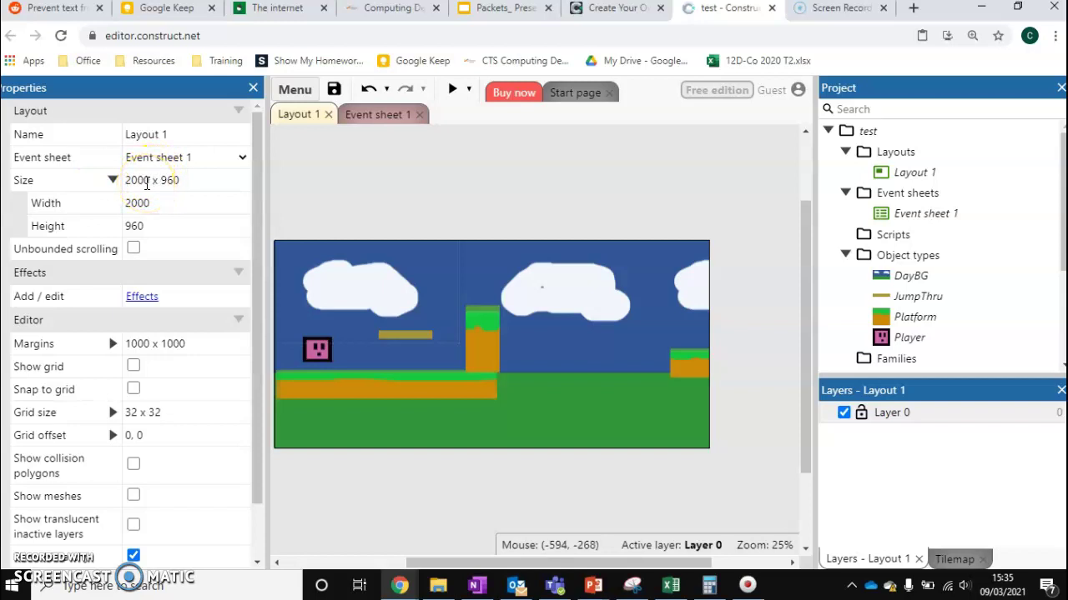
{"action": "left_click", "coordinate": [603, 322]}
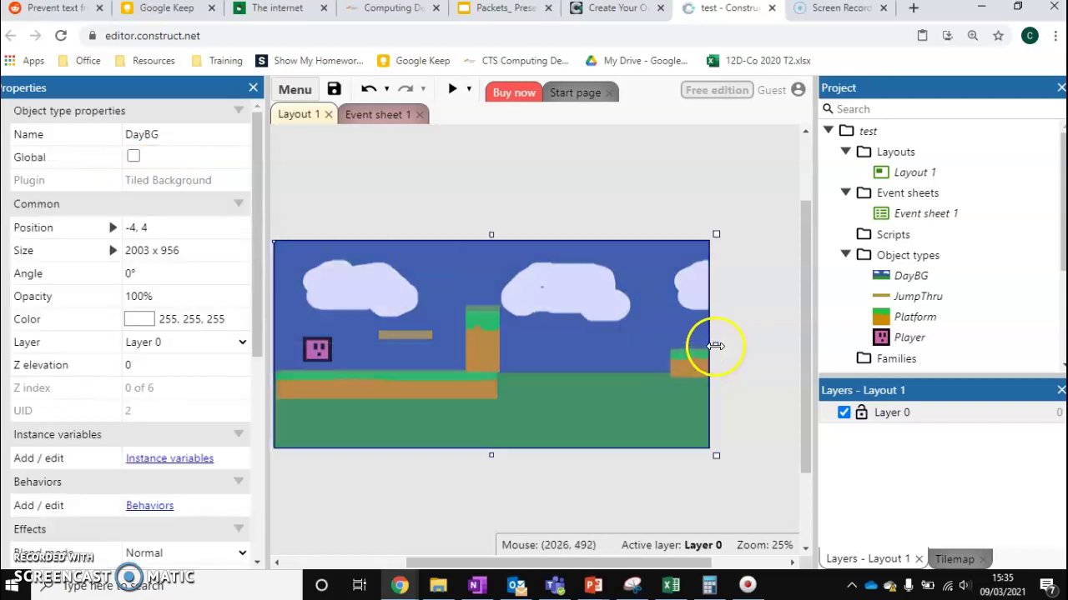
{"action": "mouse_move", "coordinate": [716, 345]}
{"action": "left_mouse_down"}
{"action": "mouse_move", "coordinate": [600, 335]}
{"action": "mouse_move", "coordinate": [717, 341]}
{"action": "left_mouse_up"}
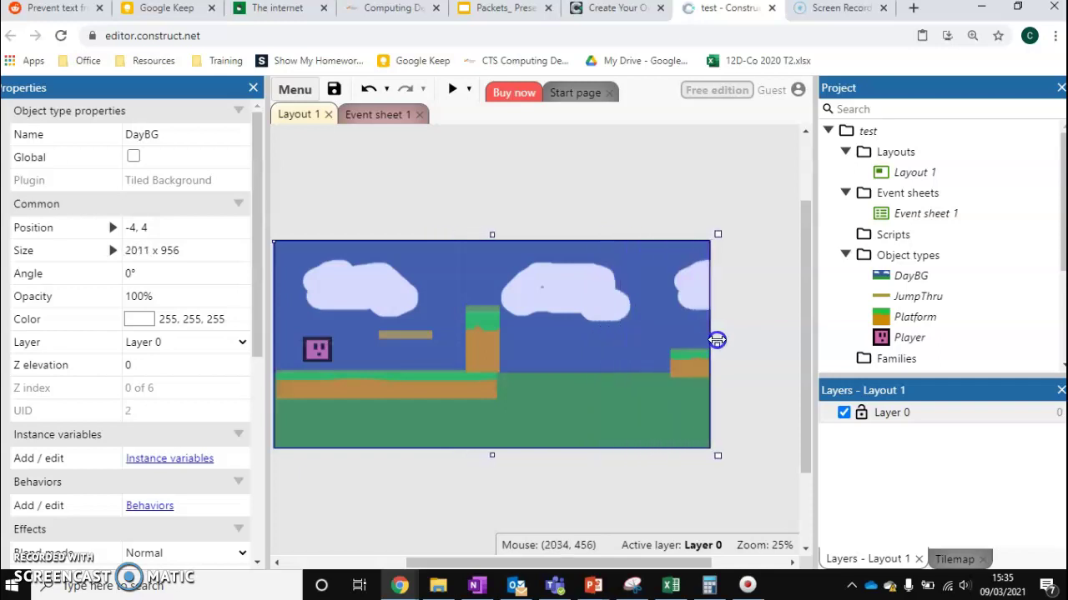
{"action": "left_click_drag", "start_coordinate": [894, 319], "coordinate": [585, 350]}
{"action": "key", "text": "Delete"}
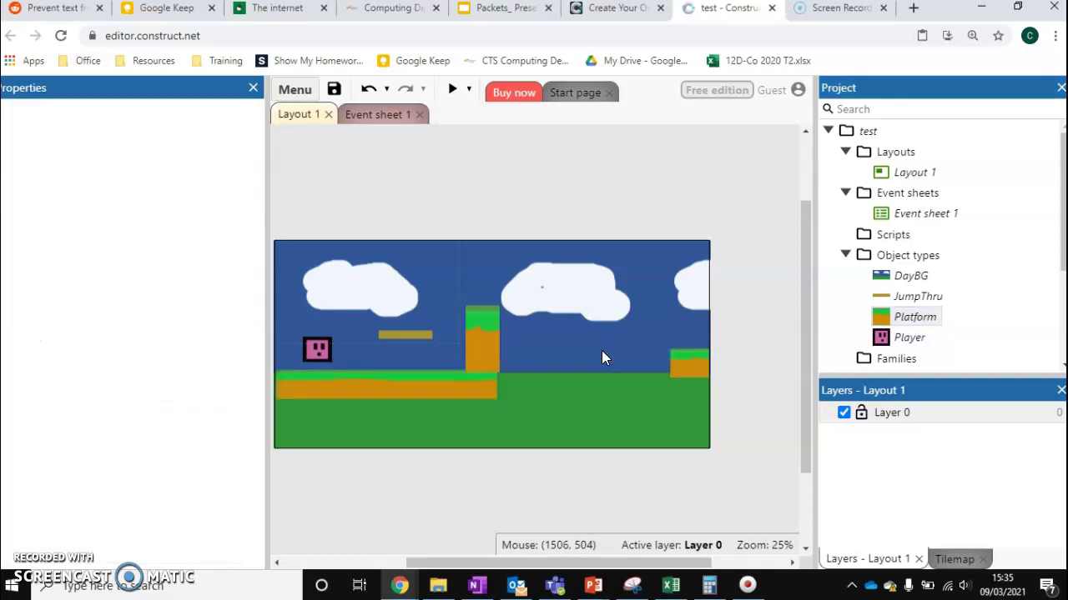
{"action": "left_click", "coordinate": [742, 347]}
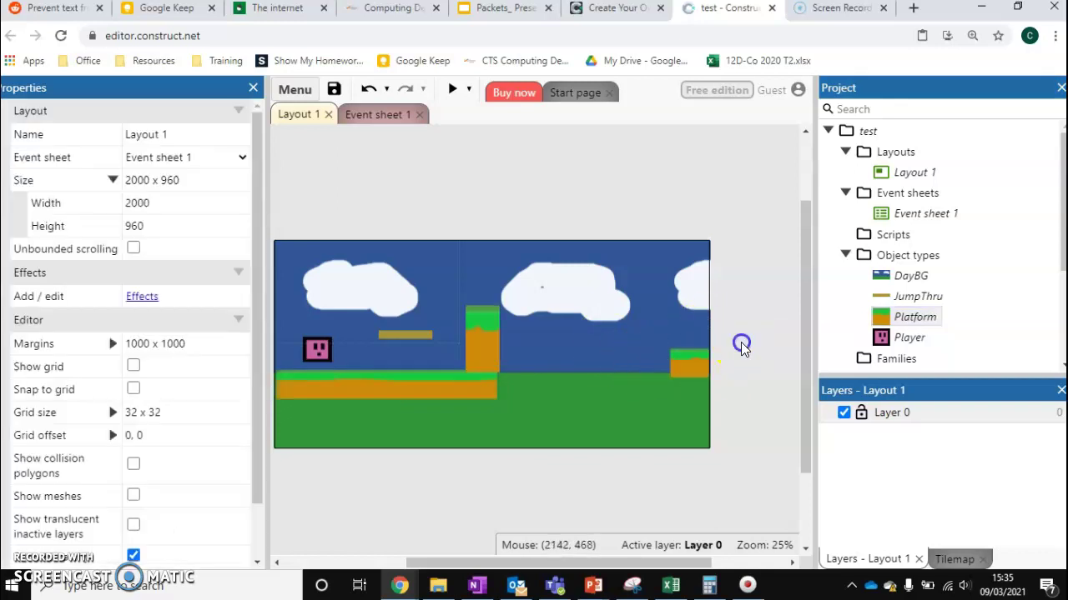
Step: Insert a new Sprite object named 'Moving' and place it in the level
{"action": "right_click", "coordinate": [534, 229]}
{"action": "left_click", "coordinate": [557, 235]}
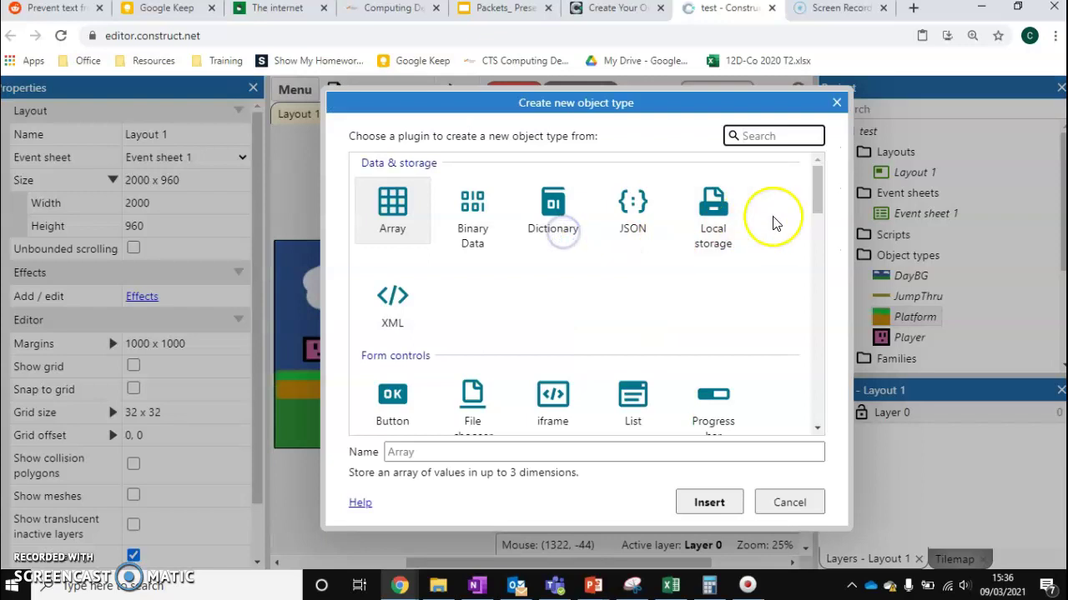
{"action": "left_click_drag", "start_coordinate": [817, 190], "coordinate": [817, 271]}
{"action": "left_click", "coordinate": [637, 175]}
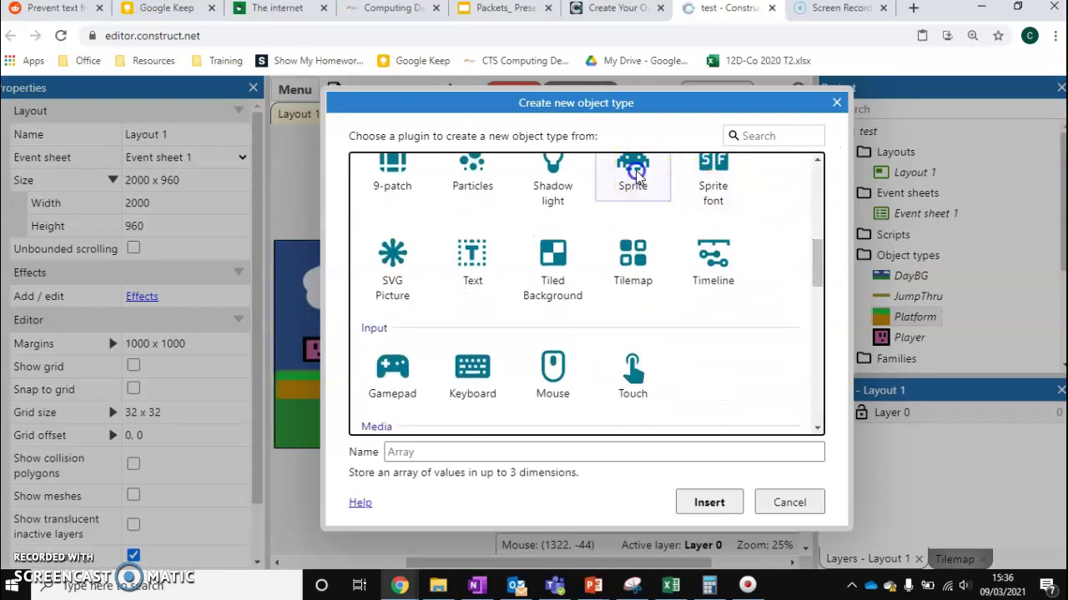
{"action": "left_click", "coordinate": [441, 451]}
{"action": "type", "text": "Moving"}
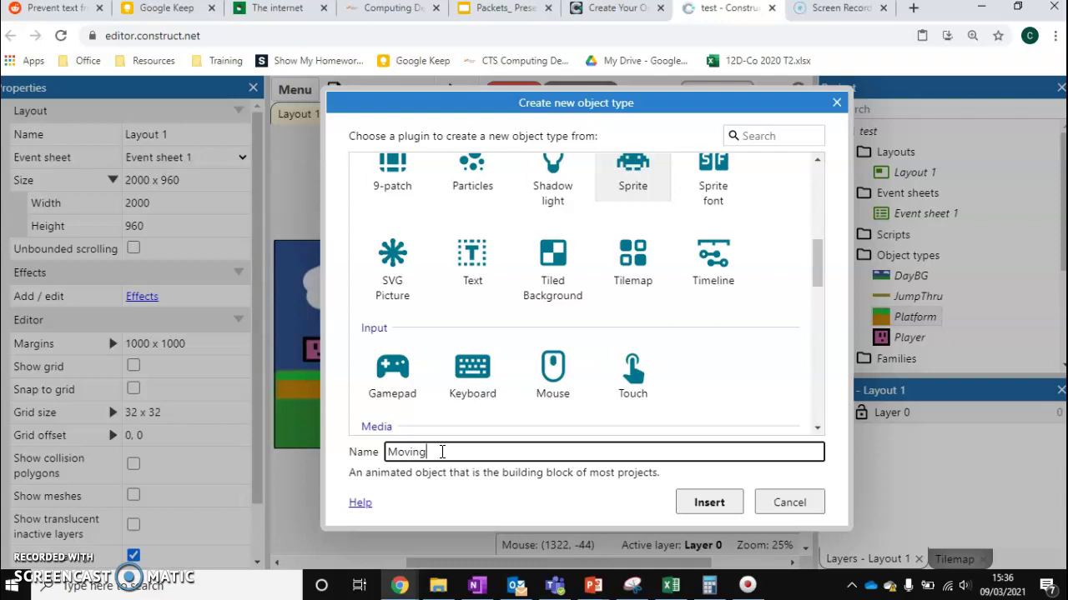
{"action": "left_click", "coordinate": [727, 505]}
{"action": "left_click", "coordinate": [592, 354]}
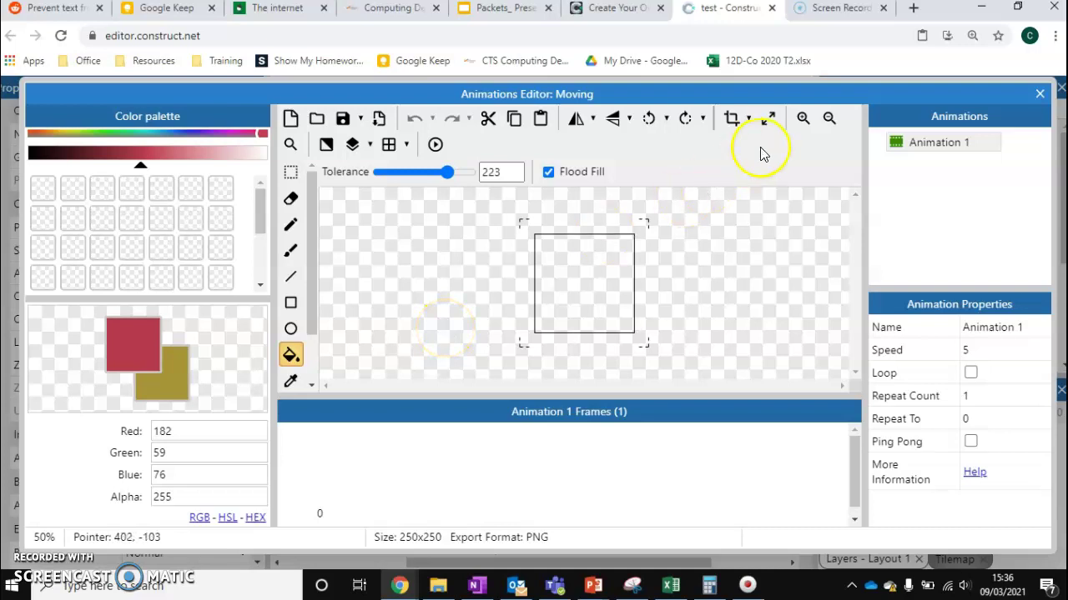
Step: Resize the Moving sprite's canvas to 250×40 and flood-fill it solid red
{"action": "left_click", "coordinate": [767, 117]}
{"action": "double_click", "coordinate": [544, 270]}
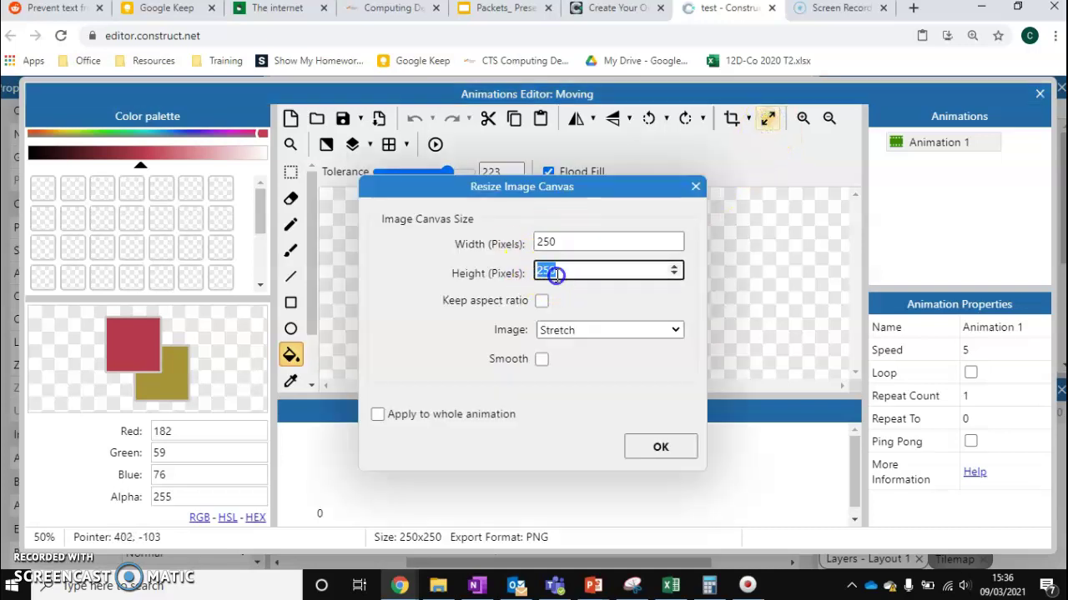
{"action": "type", "text": "40"}
{"action": "key", "text": "Return"}
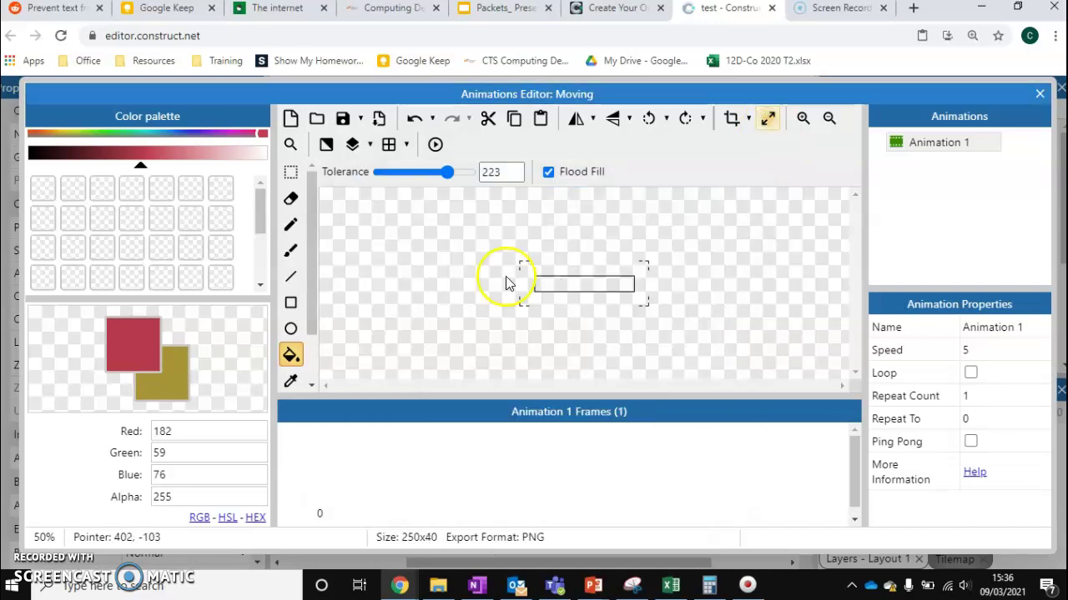
{"action": "left_click", "coordinate": [588, 293]}
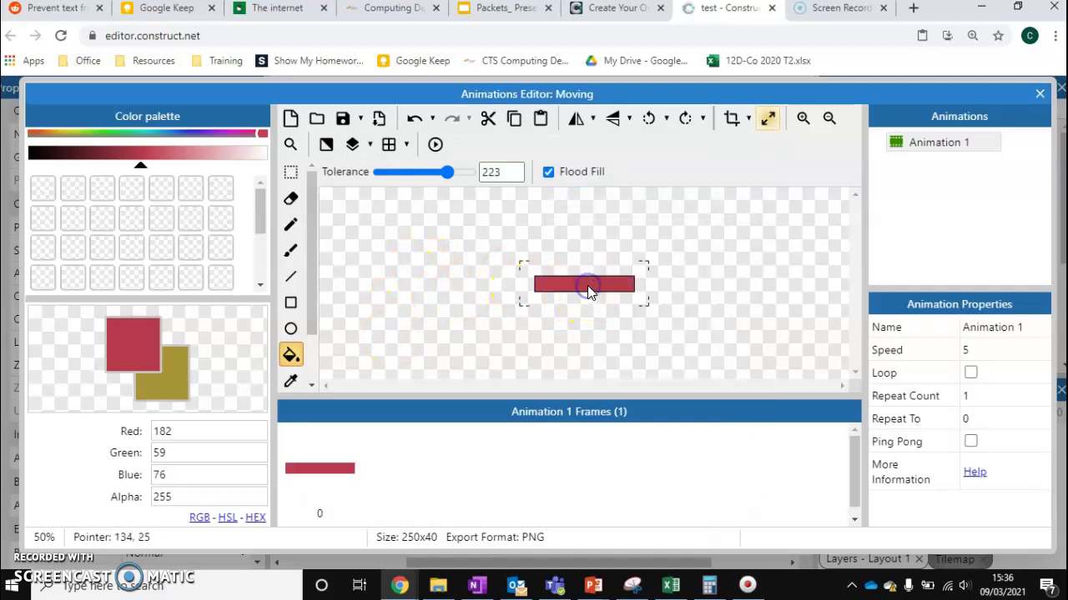
Step: Close the image editor and start adding a behaviour to the Moving sprite
{"action": "left_click", "coordinate": [1039, 93]}
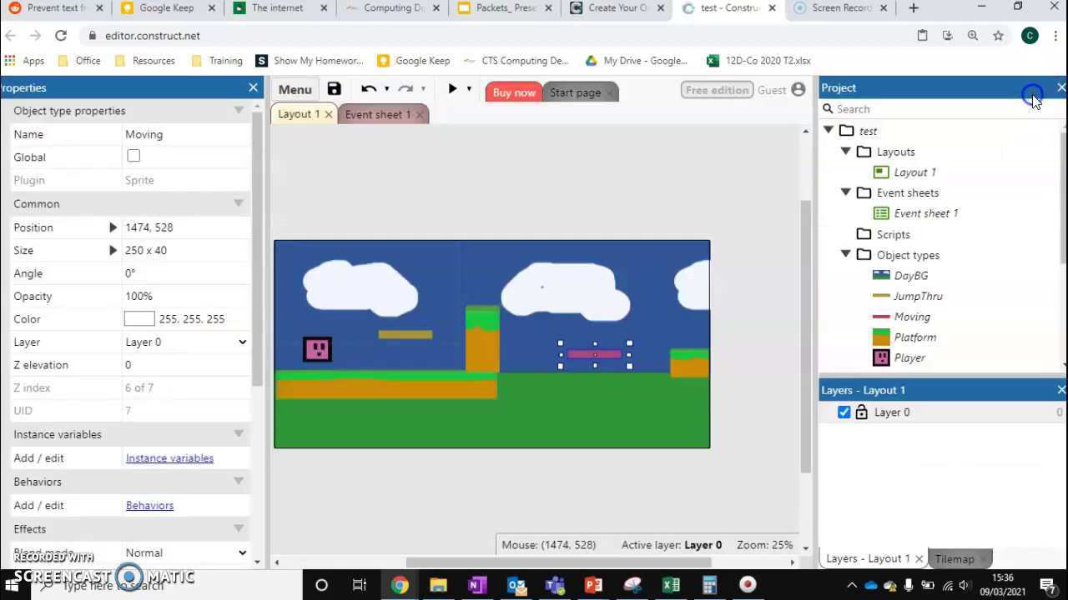
{"action": "right_click", "coordinate": [601, 353]}
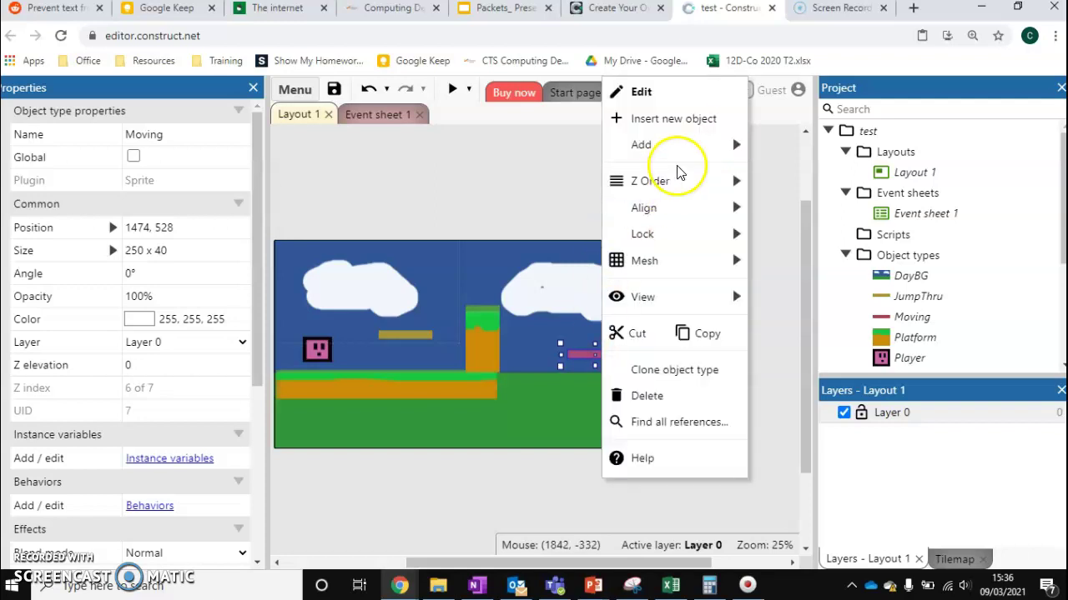
{"action": "mouse_move", "coordinate": [701, 140]}
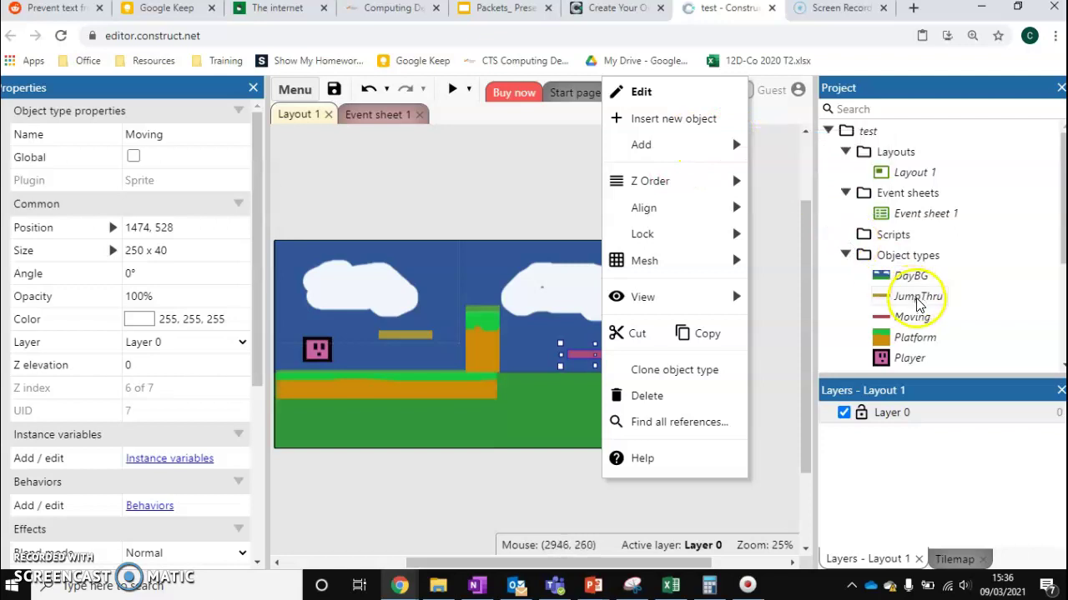
{"action": "right_click", "coordinate": [910, 321]}
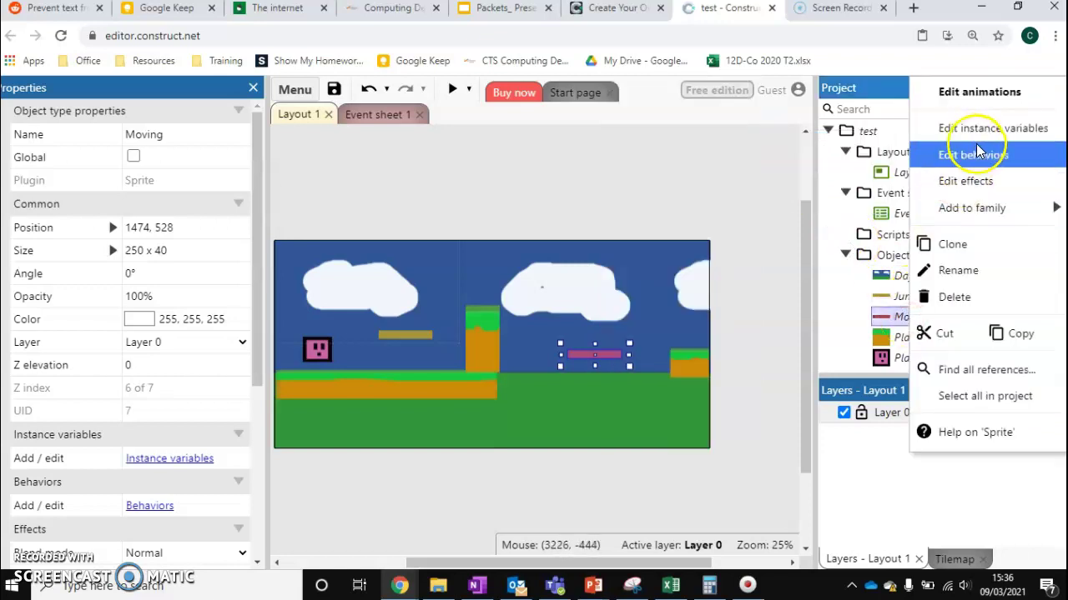
{"action": "right_click", "coordinate": [618, 356]}
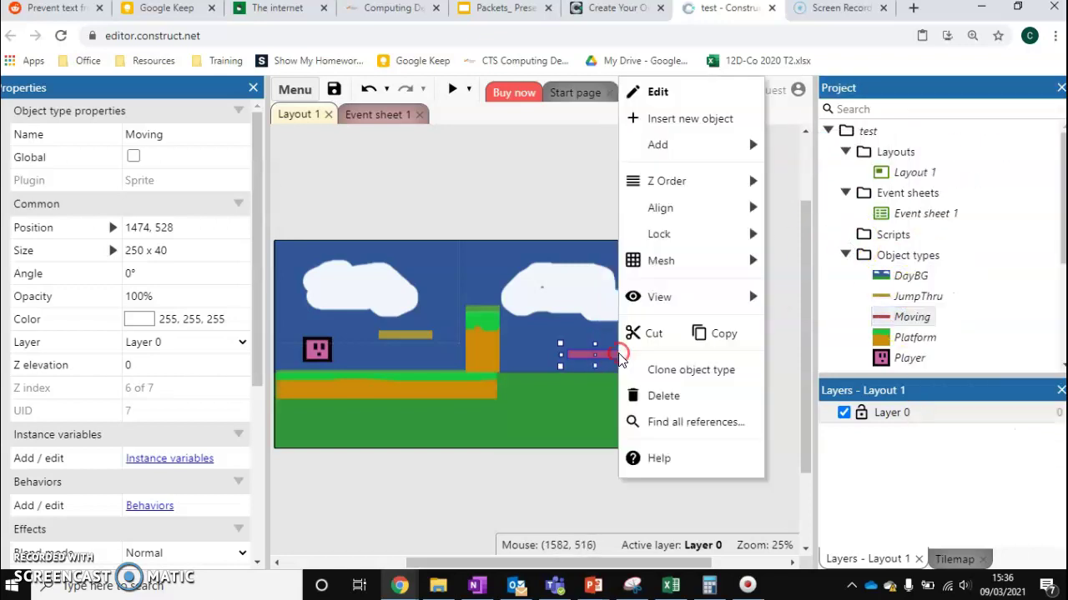
{"action": "mouse_move", "coordinate": [742, 144]}
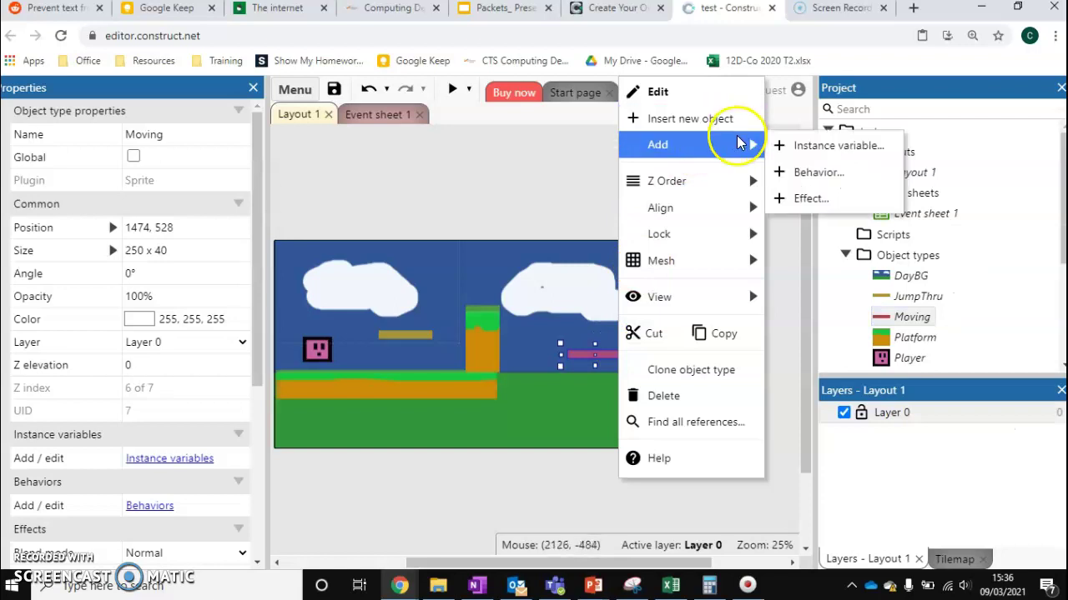
{"action": "left_click", "coordinate": [815, 172]}
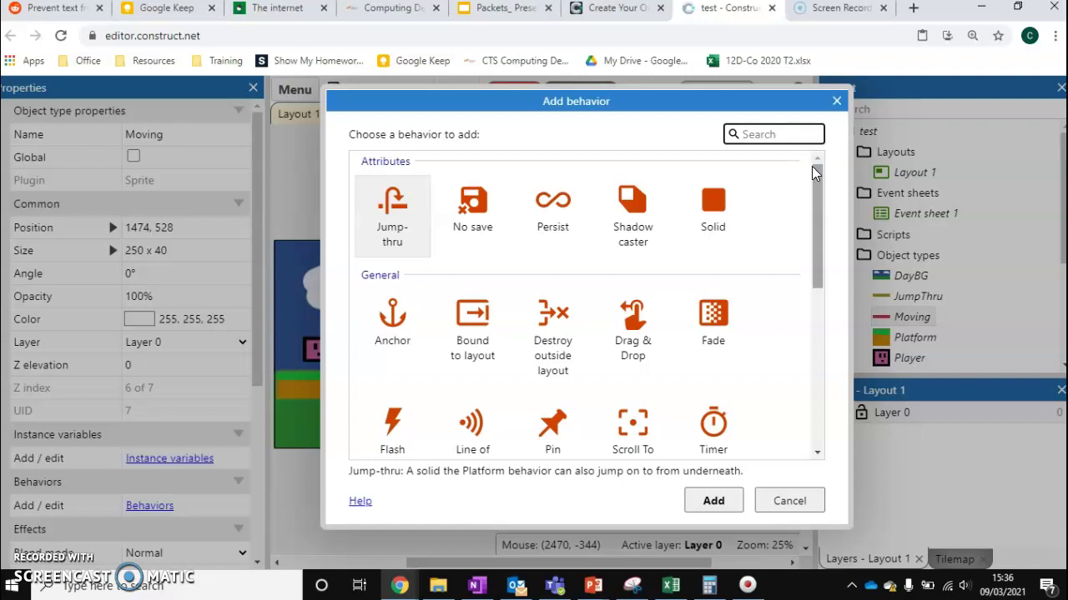
Step: Compare Jump-thru with Solid, then add Jump-thru to the Moving sprite
{"action": "left_click", "coordinate": [392, 217]}
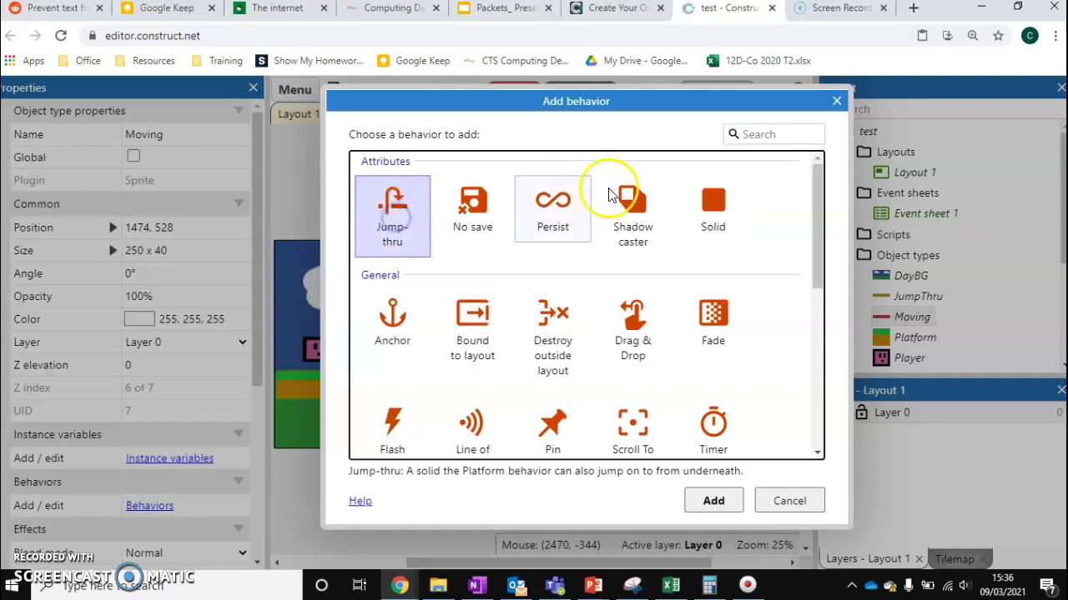
{"action": "left_click", "coordinate": [719, 200]}
{"action": "left_click", "coordinate": [398, 217]}
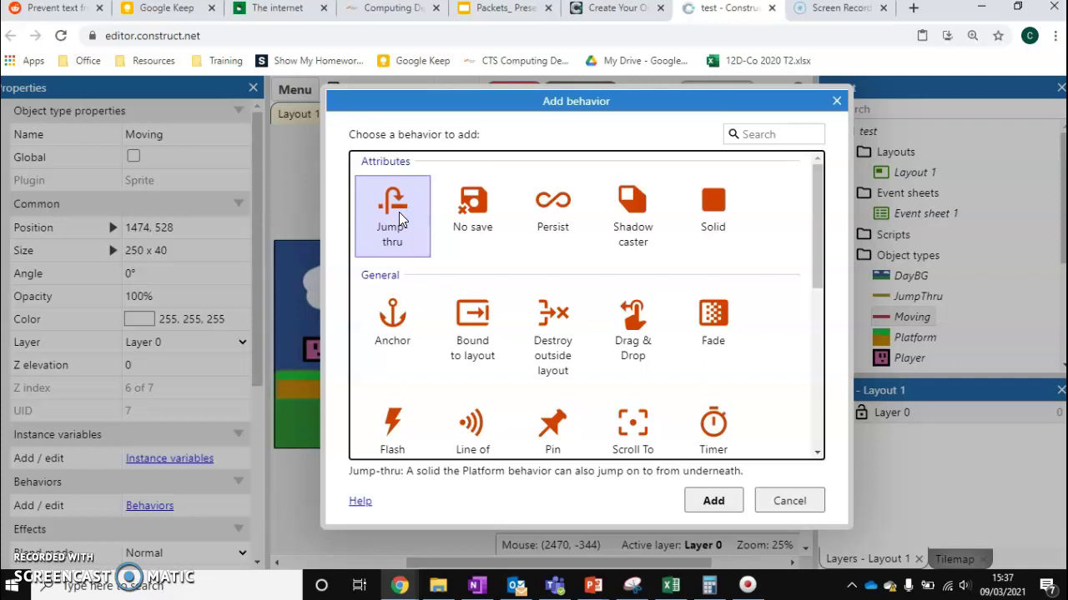
{"action": "left_click", "coordinate": [705, 222]}
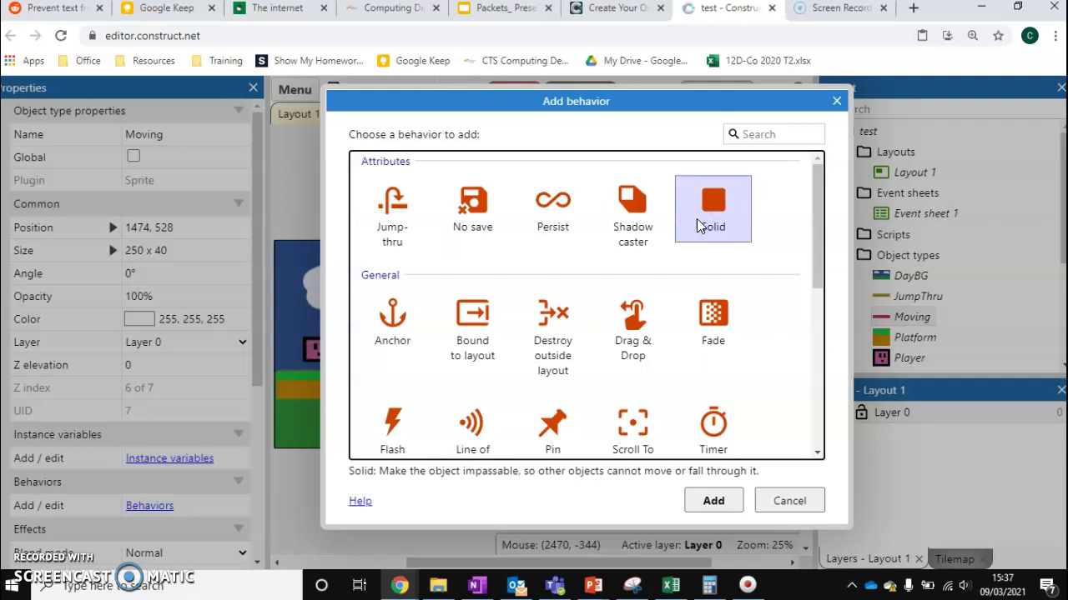
{"action": "left_click", "coordinate": [401, 212]}
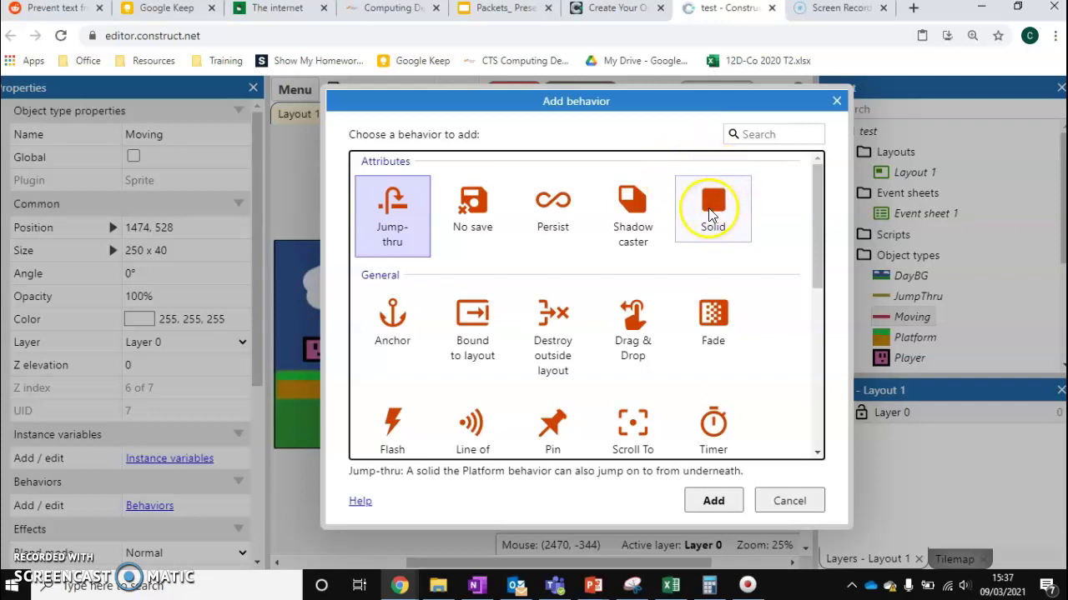
{"action": "left_click", "coordinate": [705, 498]}
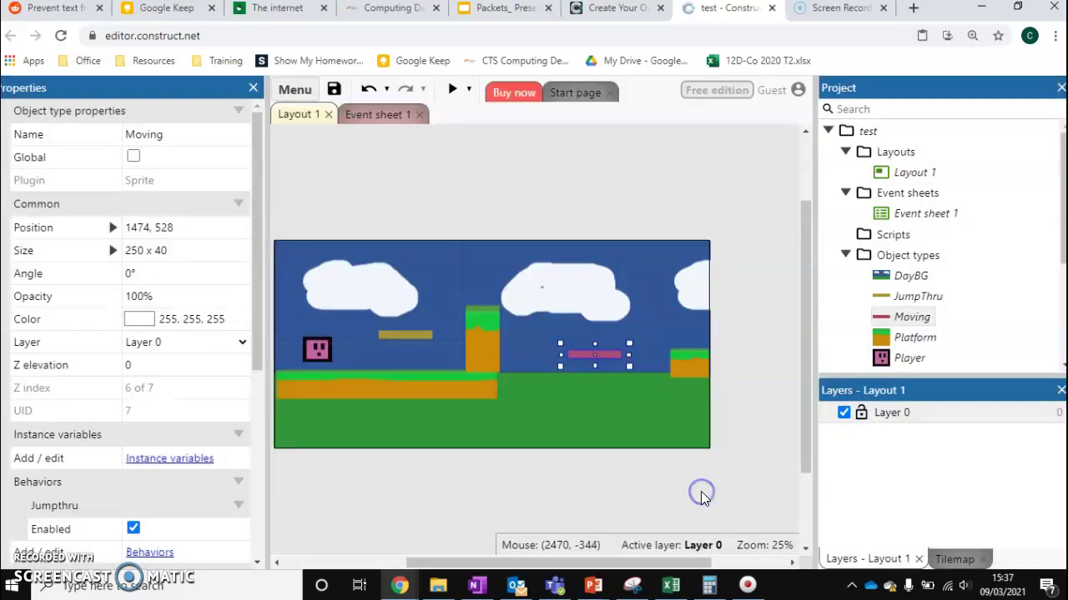
Step: Add the Sine behaviour from the Movements list to the Moving sprite
{"action": "right_click", "coordinate": [610, 353]}
{"action": "mouse_move", "coordinate": [691, 148]}
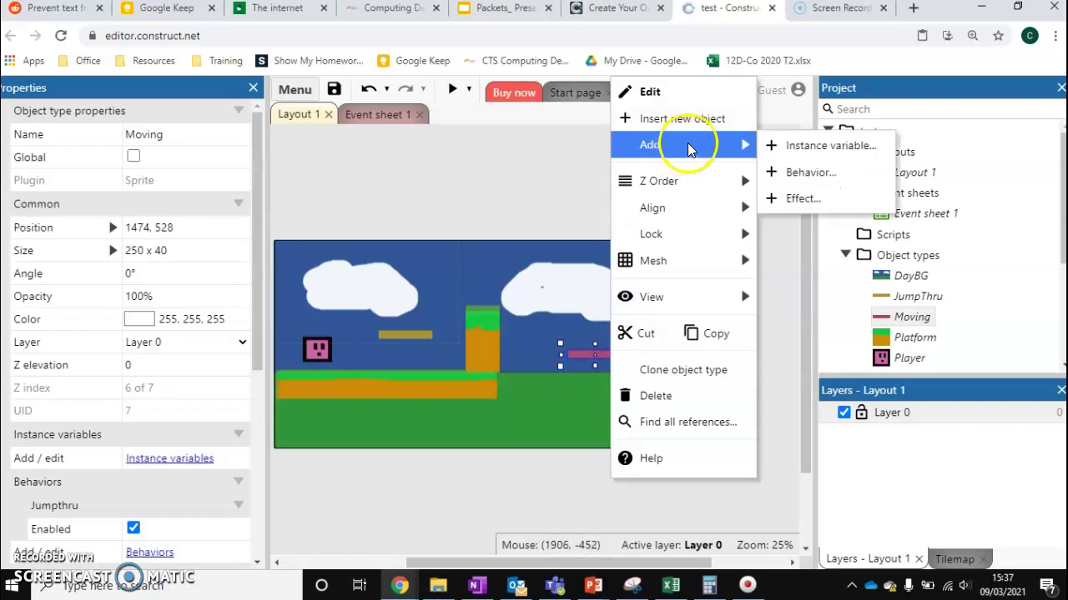
{"action": "left_click", "coordinate": [796, 172]}
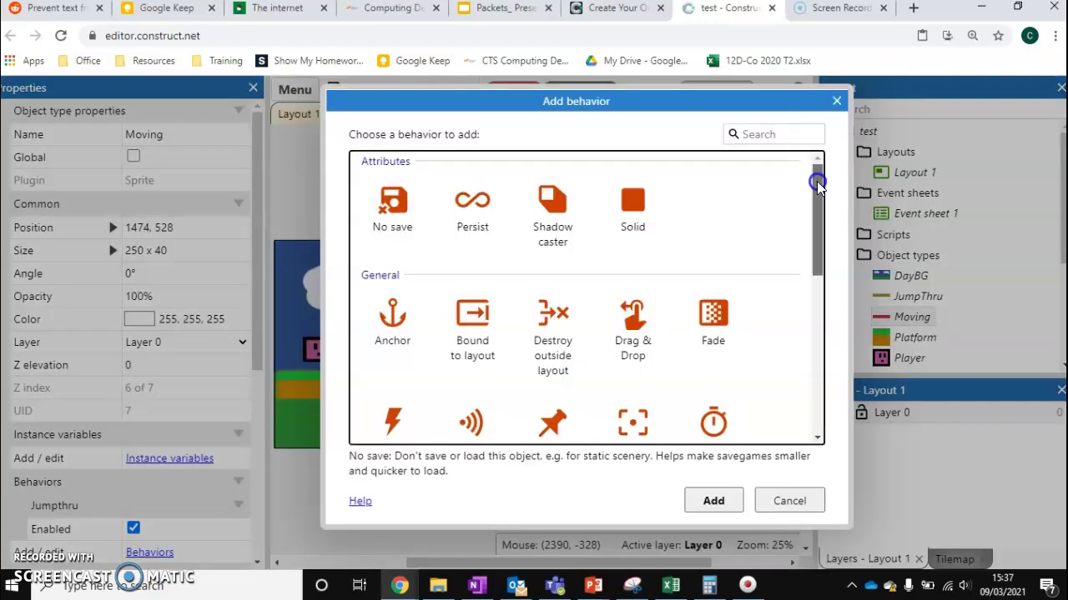
{"action": "left_click_drag", "start_coordinate": [815, 173], "coordinate": [817, 340]}
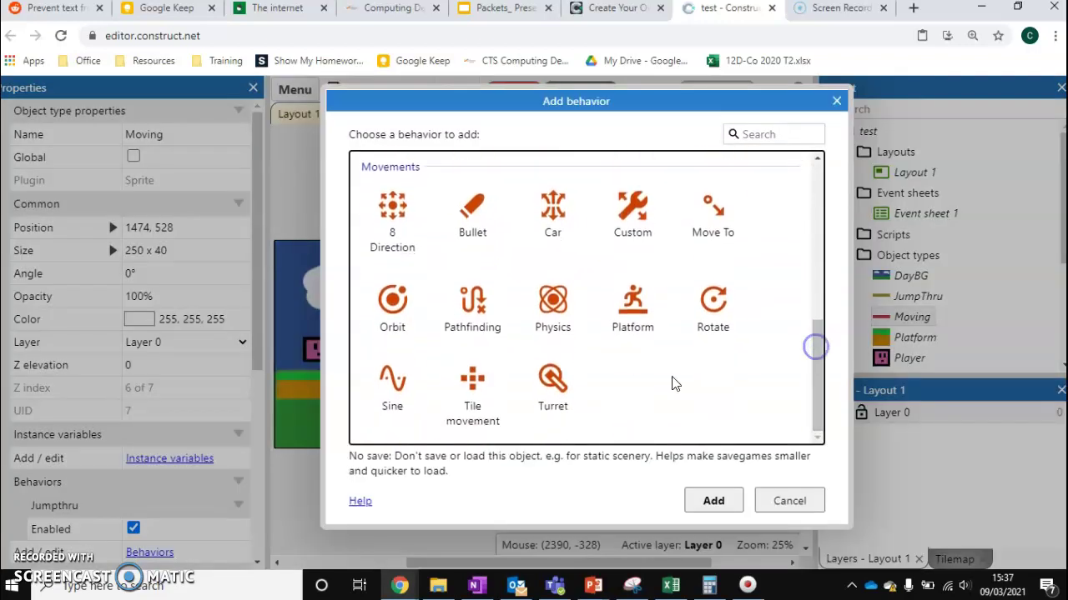
{"action": "left_click", "coordinate": [420, 407]}
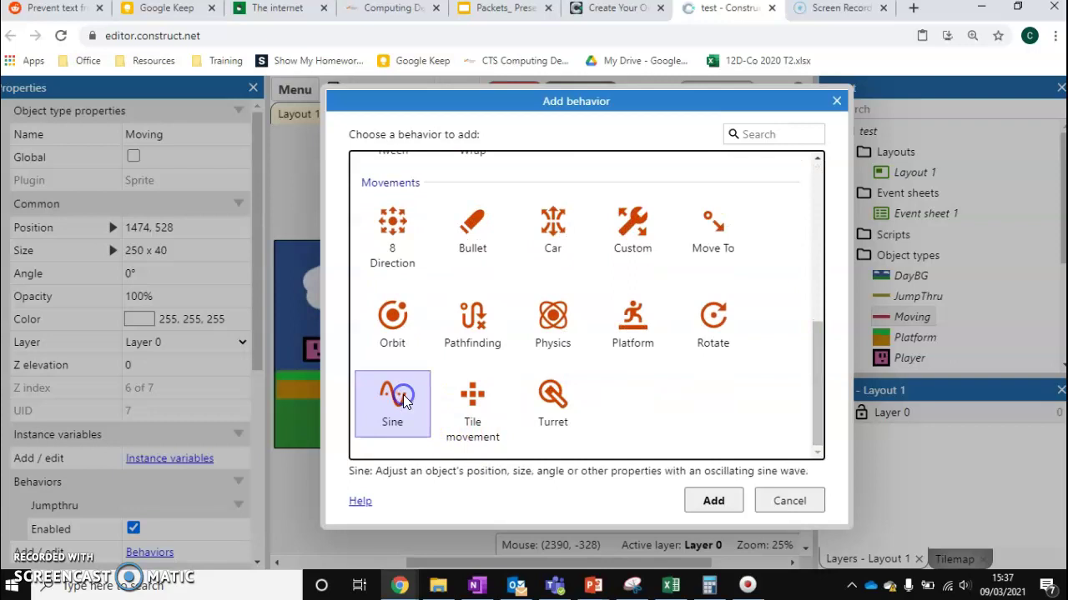
{"action": "left_click", "coordinate": [714, 501]}
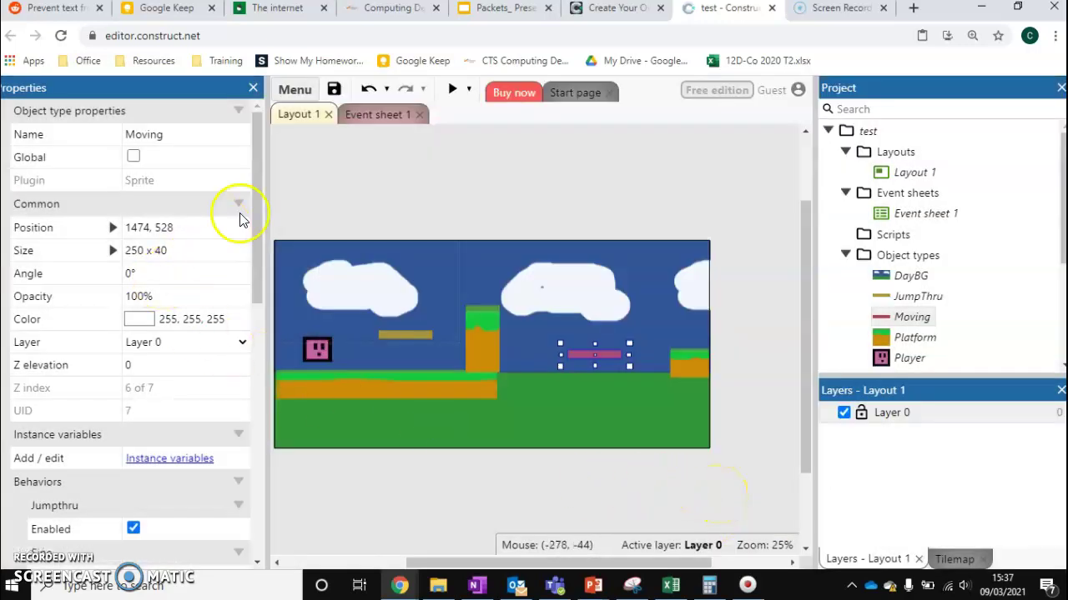
Step: Keep Sine Movement Horizontal and Wave Sine, then select the Magnitude value for editing
{"action": "left_click_drag", "start_coordinate": [253, 203], "coordinate": [268, 344]}
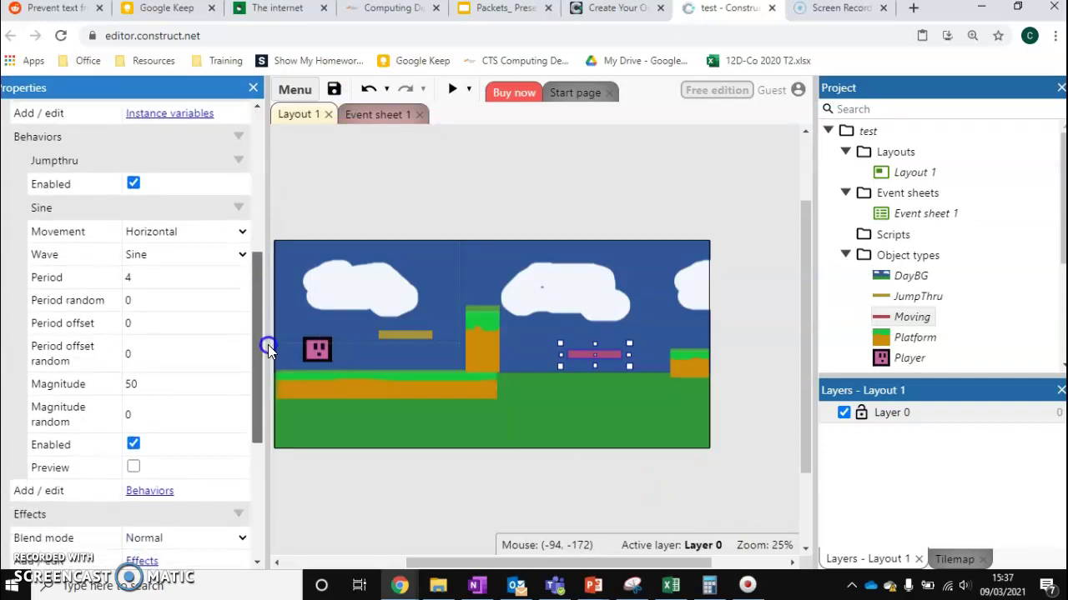
{"action": "left_click", "coordinate": [187, 236]}
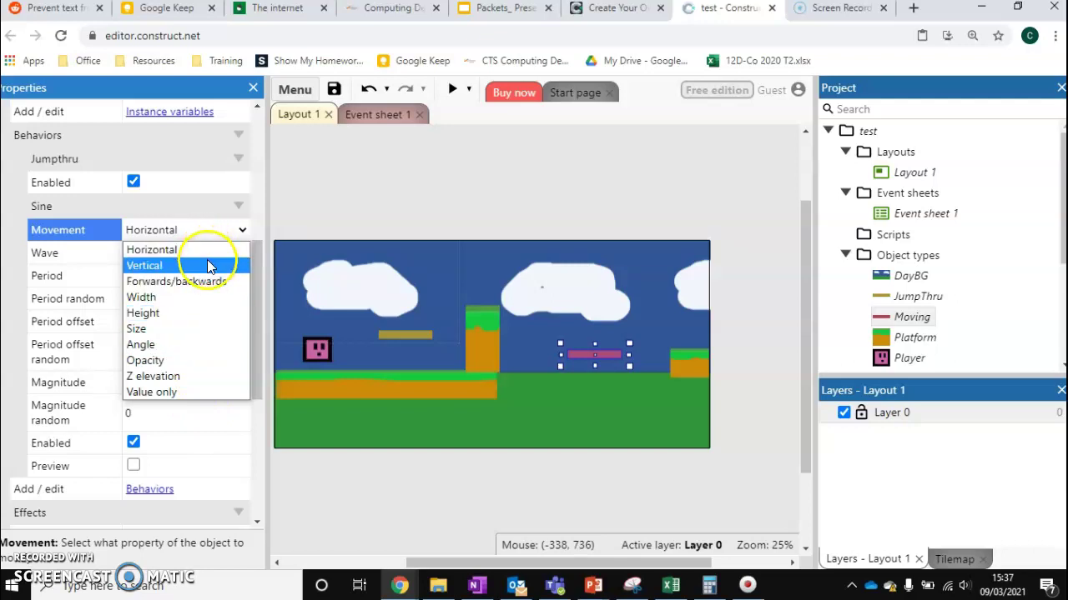
{"action": "left_click", "coordinate": [208, 255]}
{"action": "left_click", "coordinate": [242, 255]}
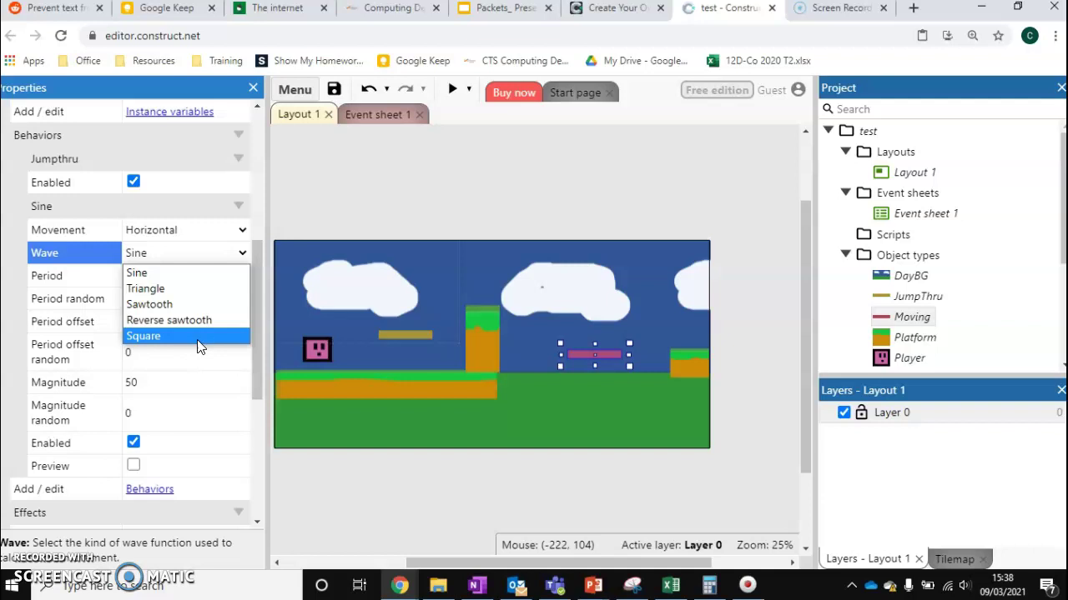
{"action": "left_click", "coordinate": [177, 273]}
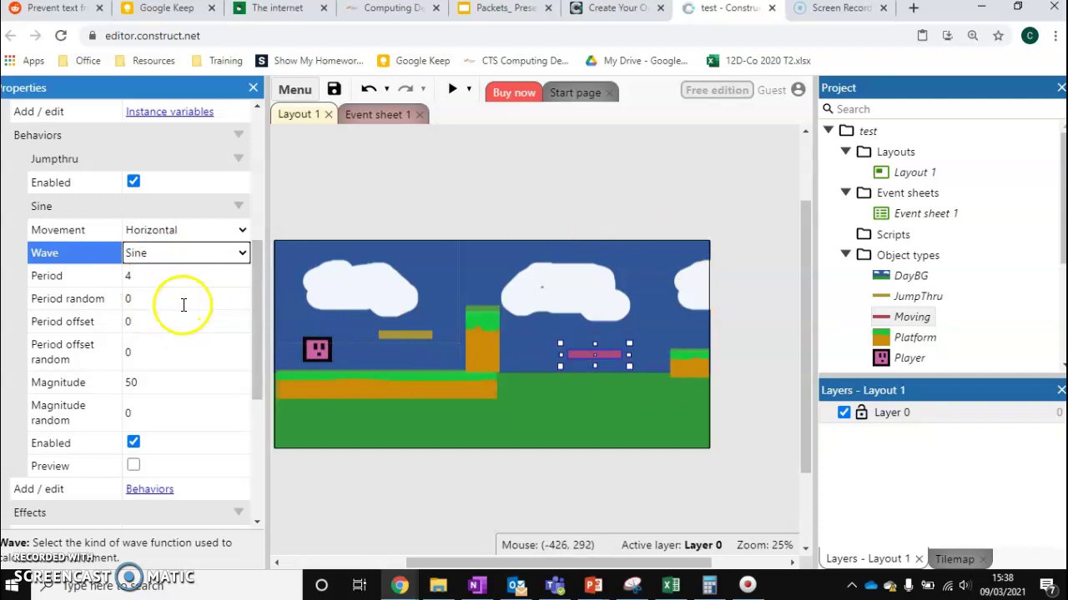
{"action": "left_click", "coordinate": [169, 381]}
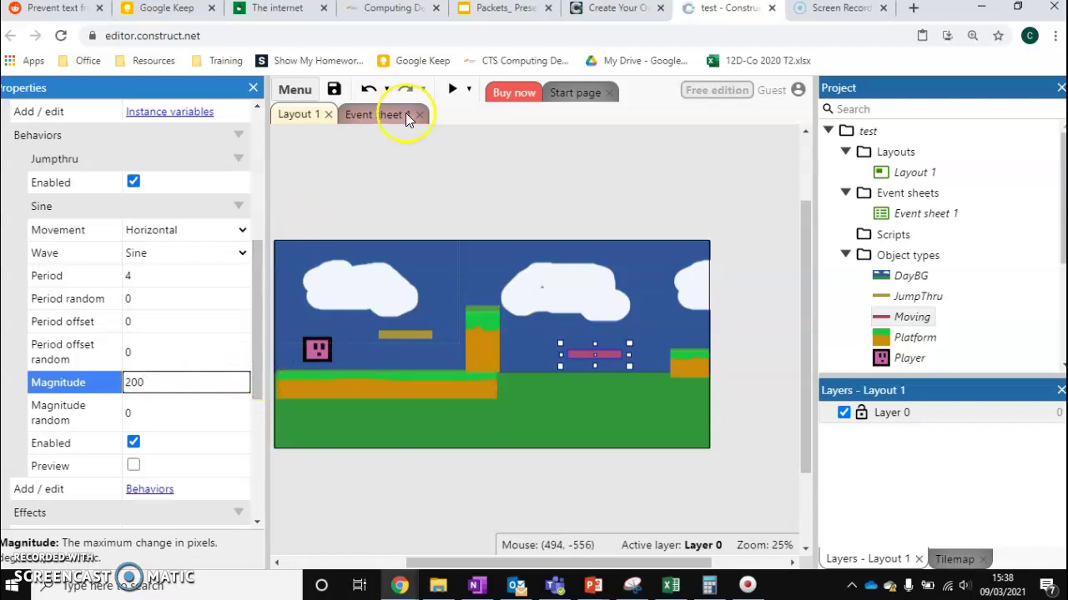
{"action": "left_click", "coordinate": [458, 92]}
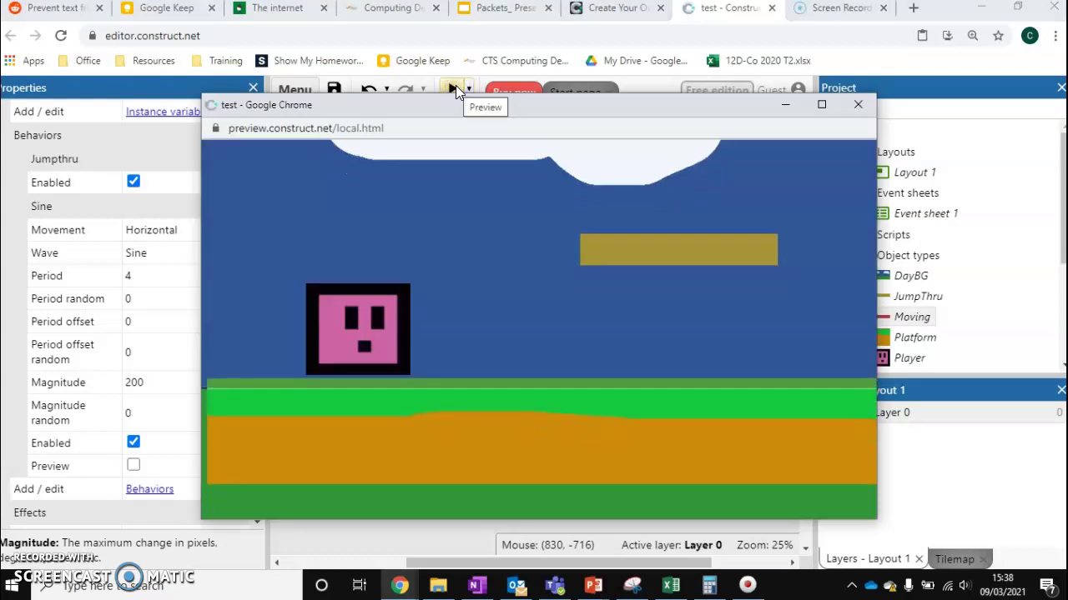
{"action": "key", "text": "Up"}
{"action": "key", "text": "Left"}
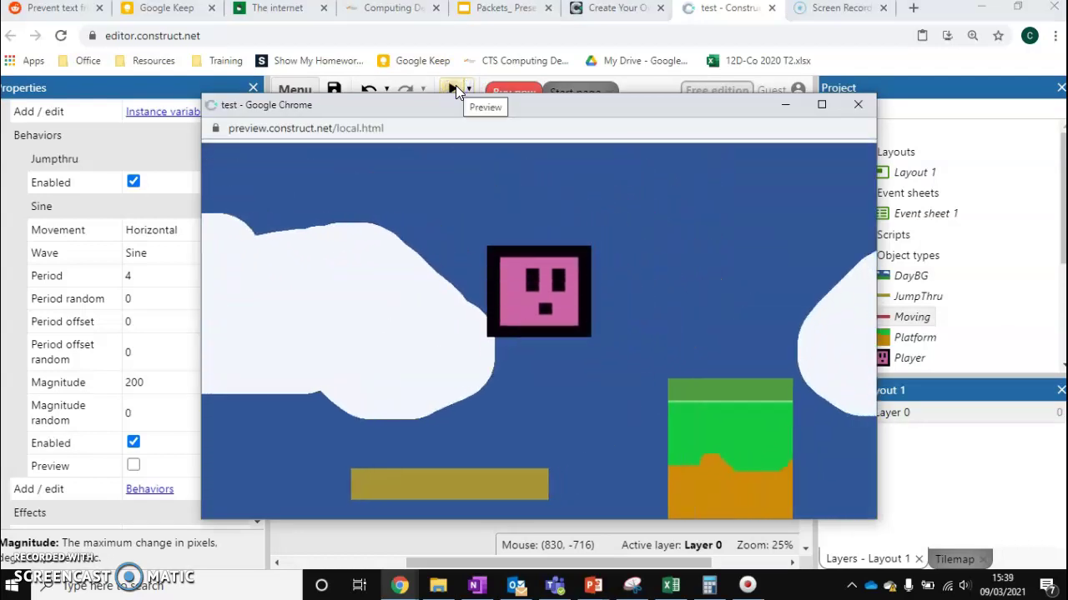
{"action": "key", "text": "Right"}
{"action": "key", "text": "Up"}
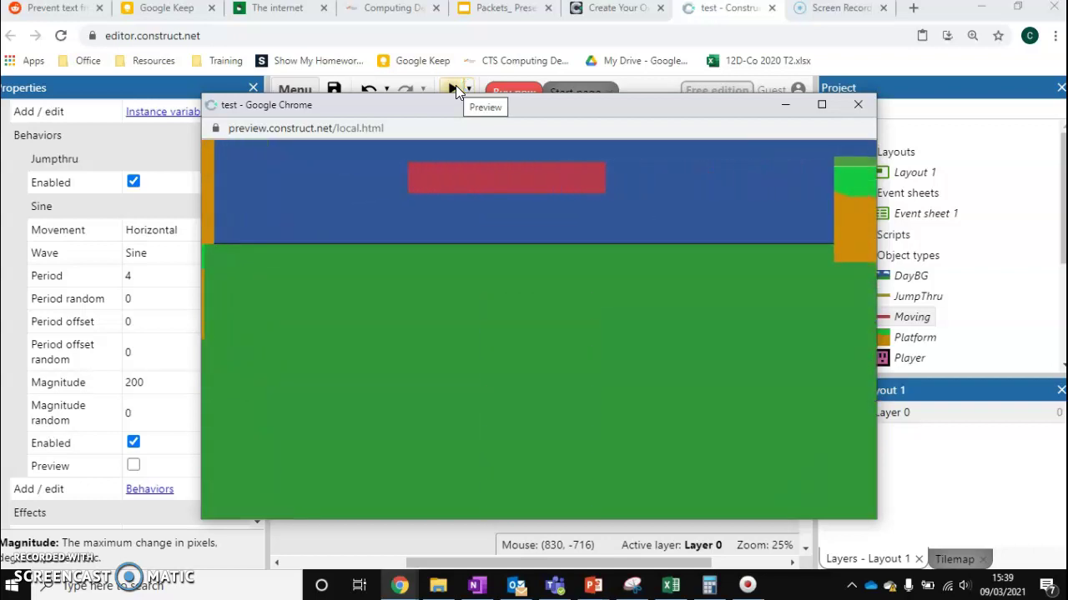
{"action": "left_click", "coordinate": [627, 124]}
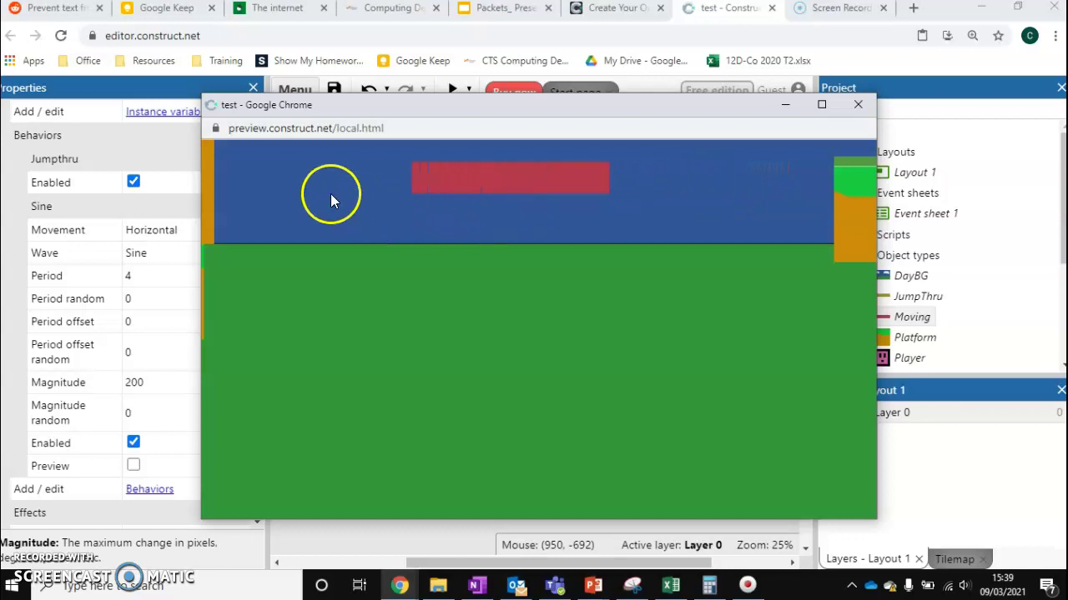
{"action": "left_click", "coordinate": [868, 107]}
Step: Move the red Moving platform up-left to 1386, 408, undoing an accidental background nudge
{"action": "left_click_drag", "start_coordinate": [581, 352], "coordinate": [572, 334]}
{"action": "key", "text": "ctrl+z"}
{"action": "left_click", "coordinate": [584, 354]}
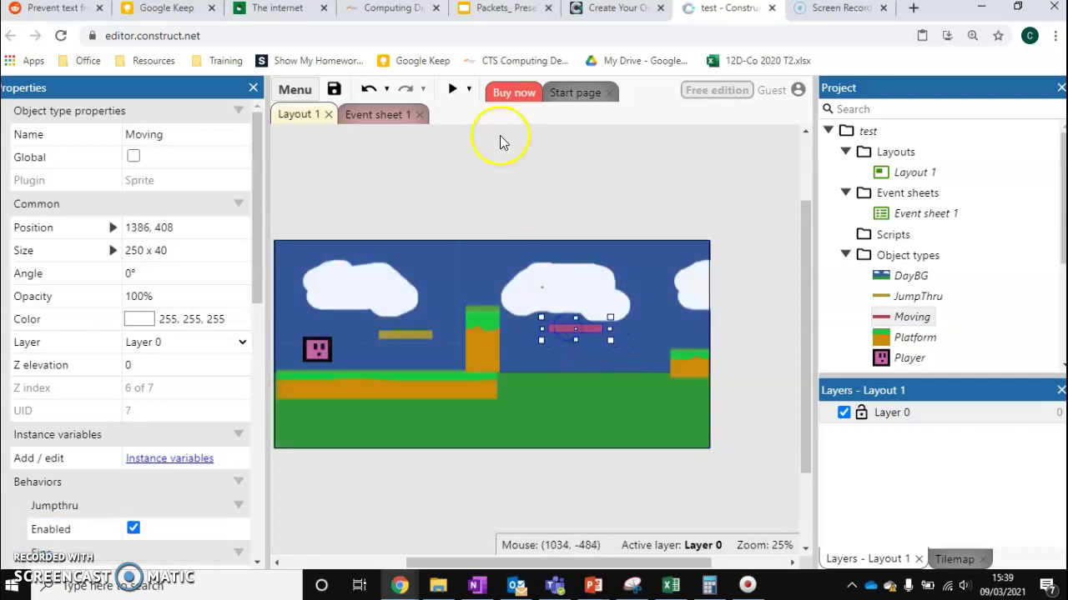
Step: Preview the level and run and jump the player with the arrow keys
{"action": "left_click", "coordinate": [453, 89]}
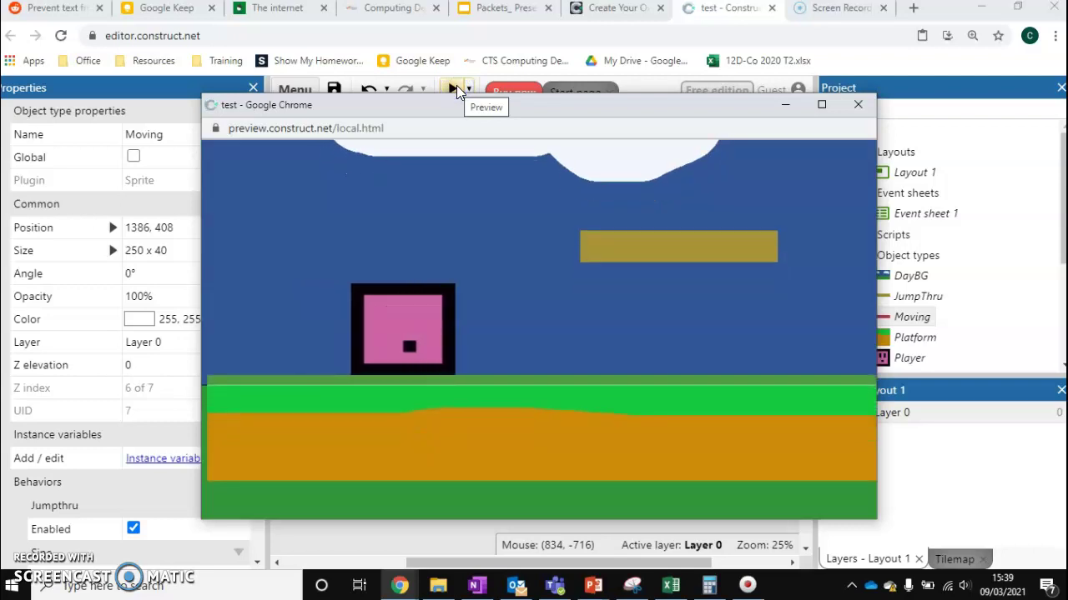
{"action": "key", "text": "Up"}
{"action": "key", "text": "Left"}
{"action": "key", "text": "Right"}
{"action": "key", "text": "Up"}
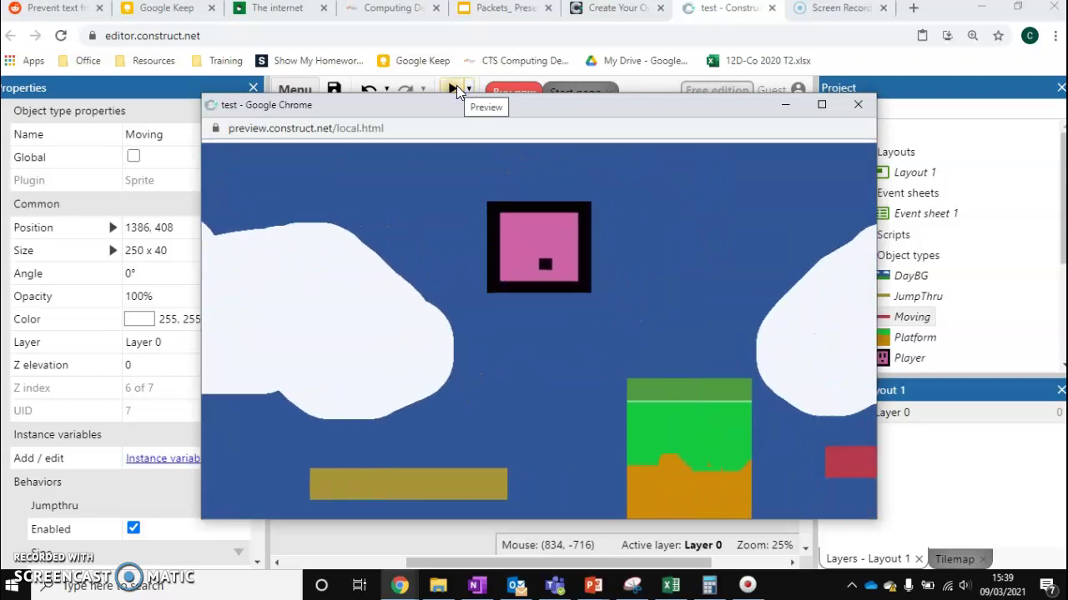
{"action": "key", "text": "Up"}
{"action": "key", "text": "Right"}
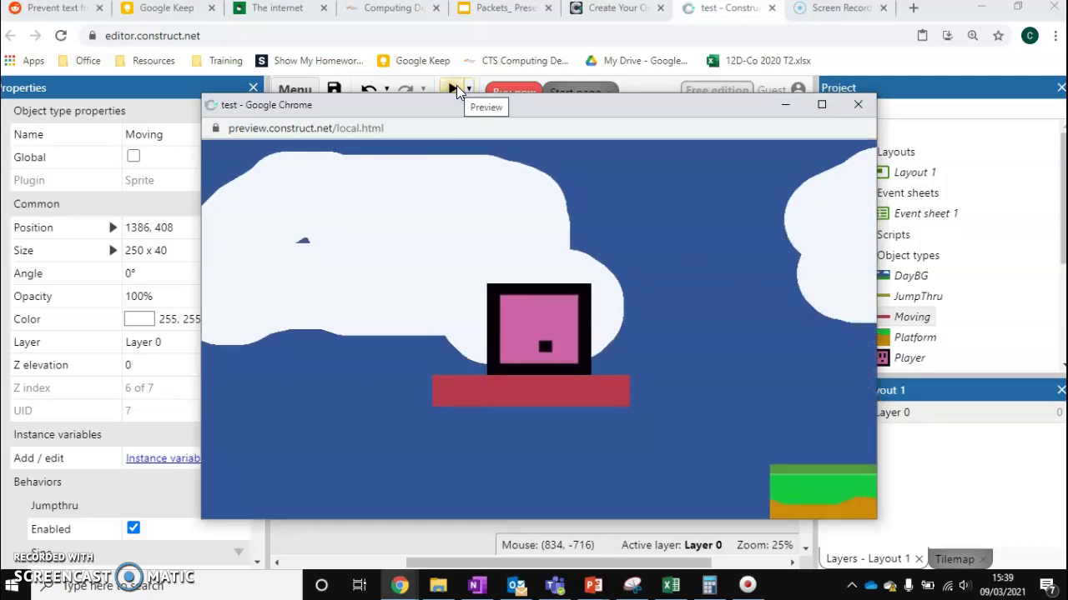
{"action": "key", "text": "Up"}
{"action": "key", "text": "Left"}
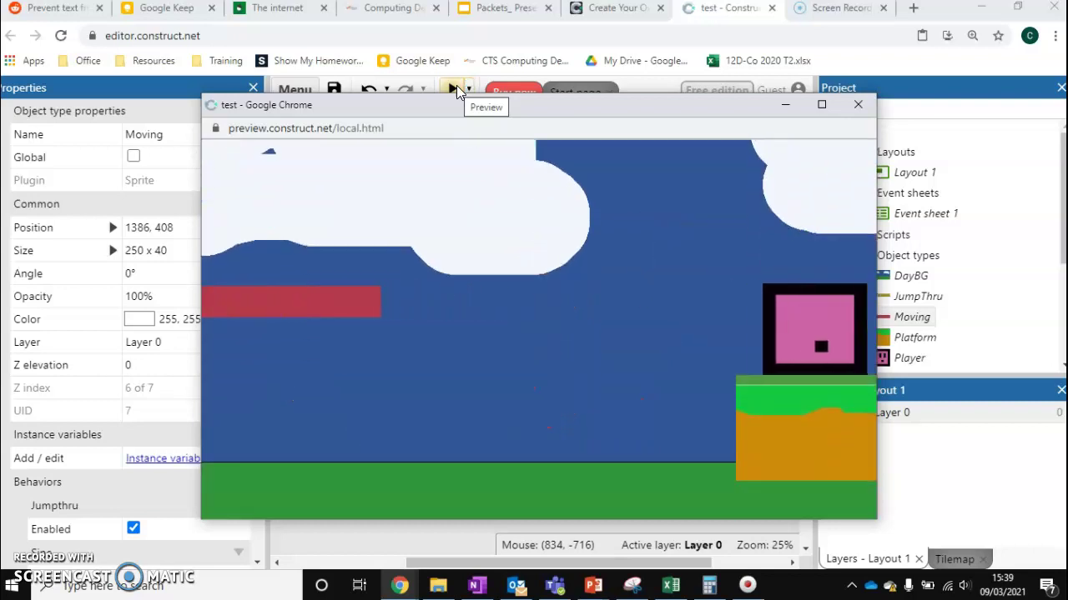